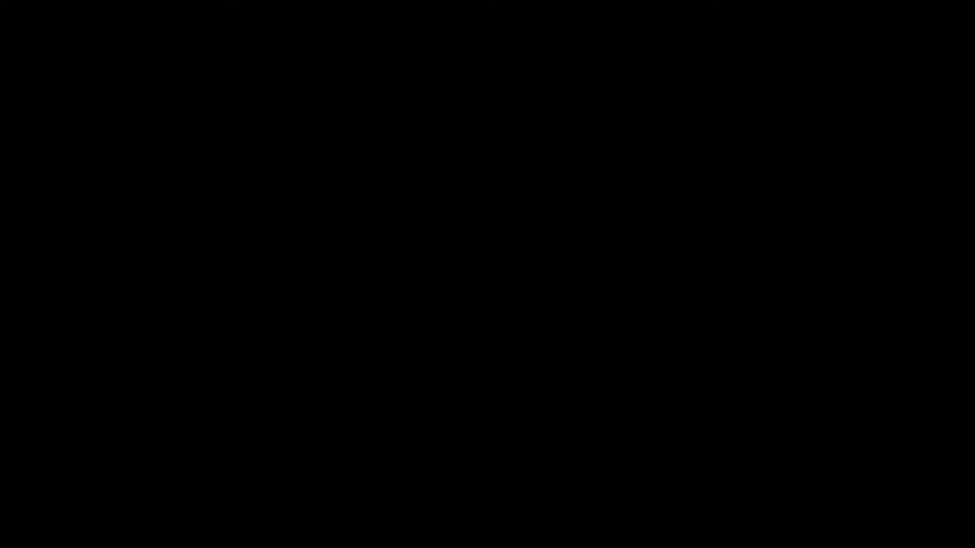
Search Google for 'axis asap', open the Axis ASAP result and start 'Get an Axis ASAP Account'
left_click(395, 210)
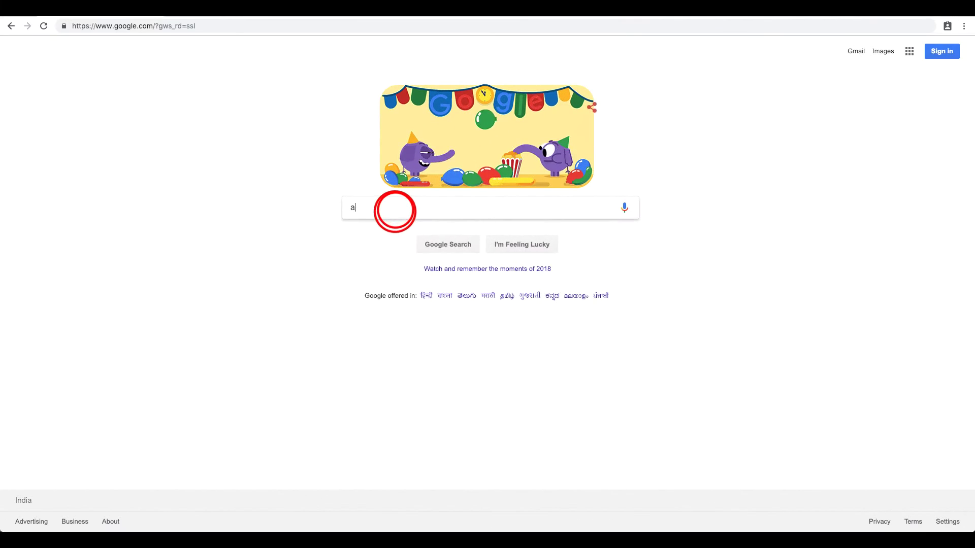
type("axis")
left_click(368, 313)
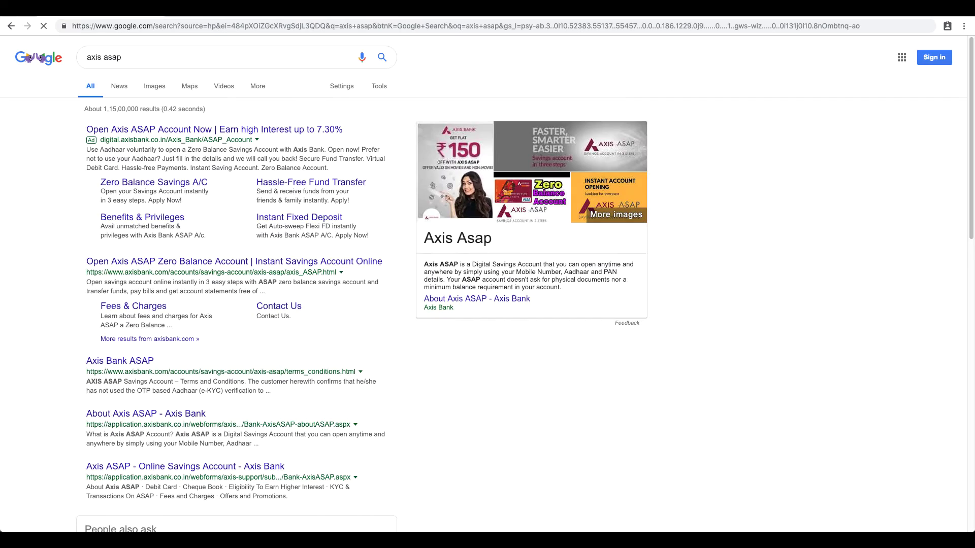
left_click(239, 268)
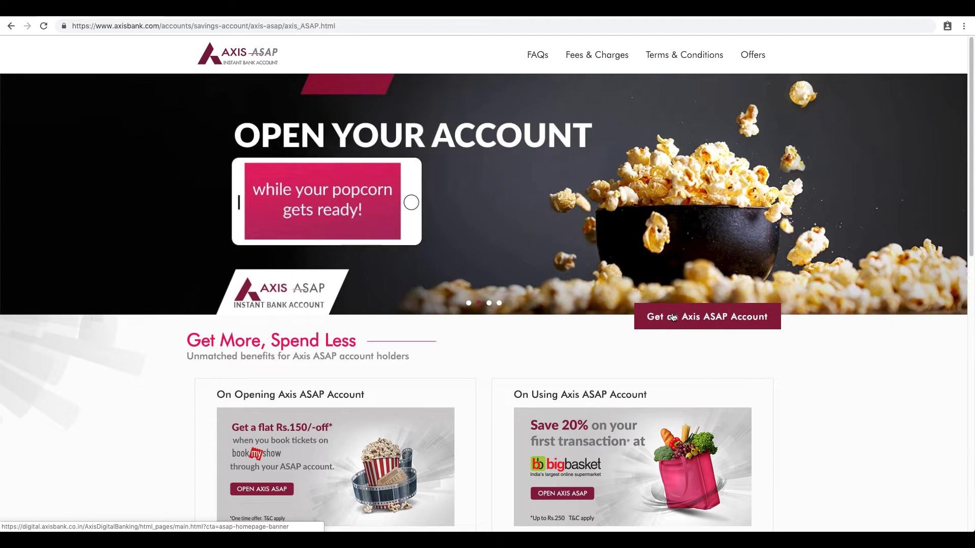
left_click(673, 318)
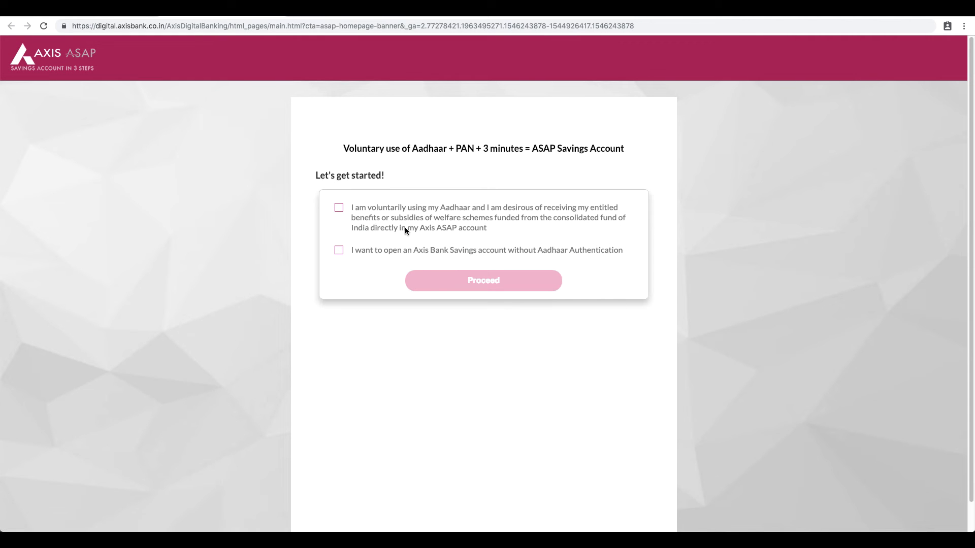
Consent to Aadhaar use, declare KOTAK MAHINDRA BANK LTD. as the NPCI-seeded bank, and proceed
left_click(339, 209)
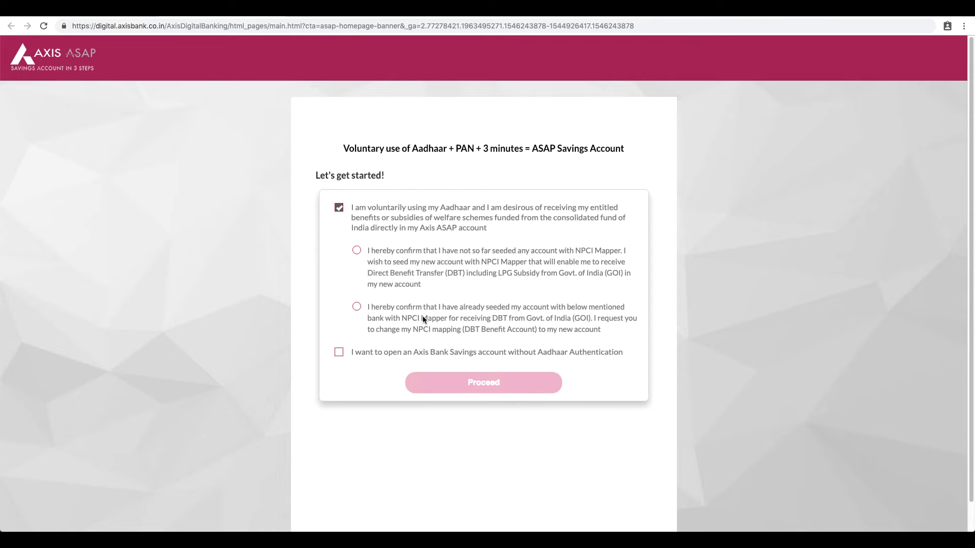
left_click(357, 307)
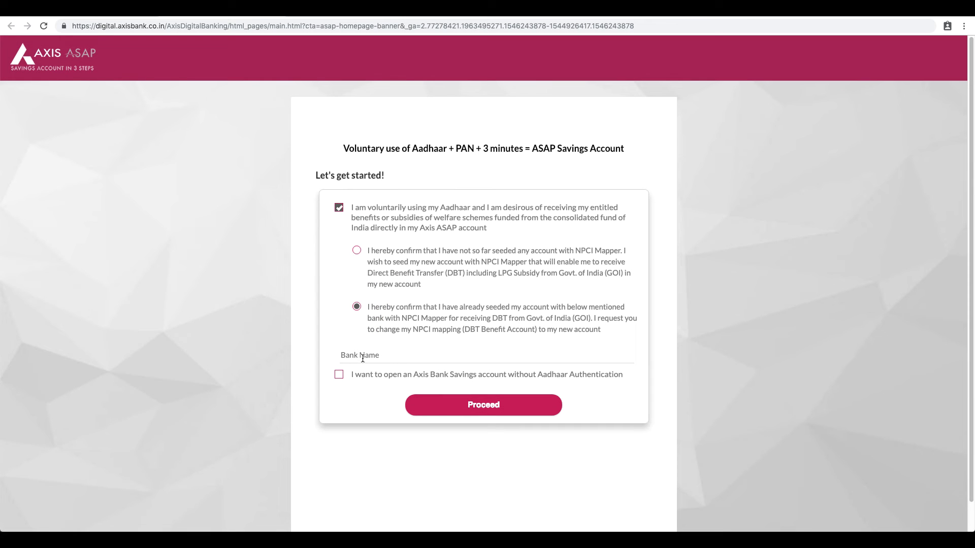
left_click(362, 359)
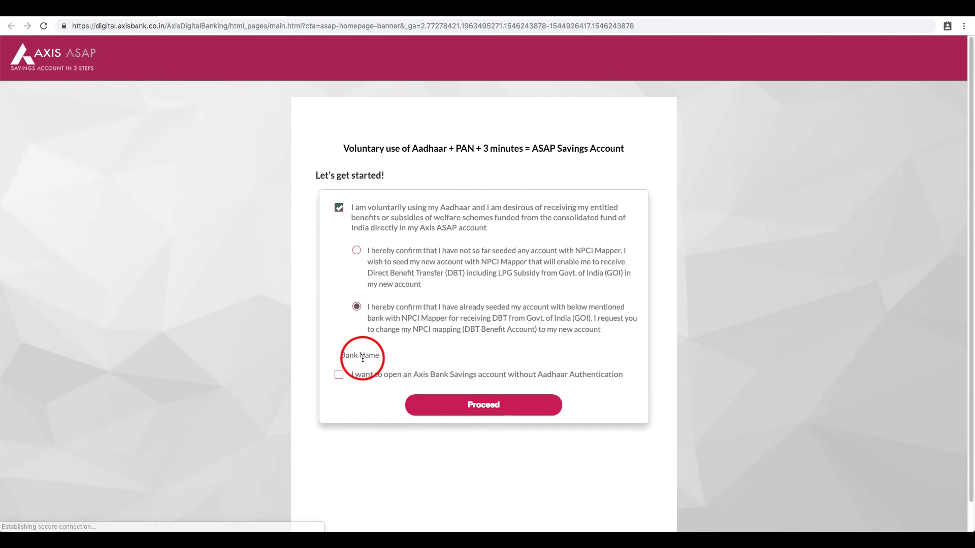
type("kotak")
left_click(365, 372)
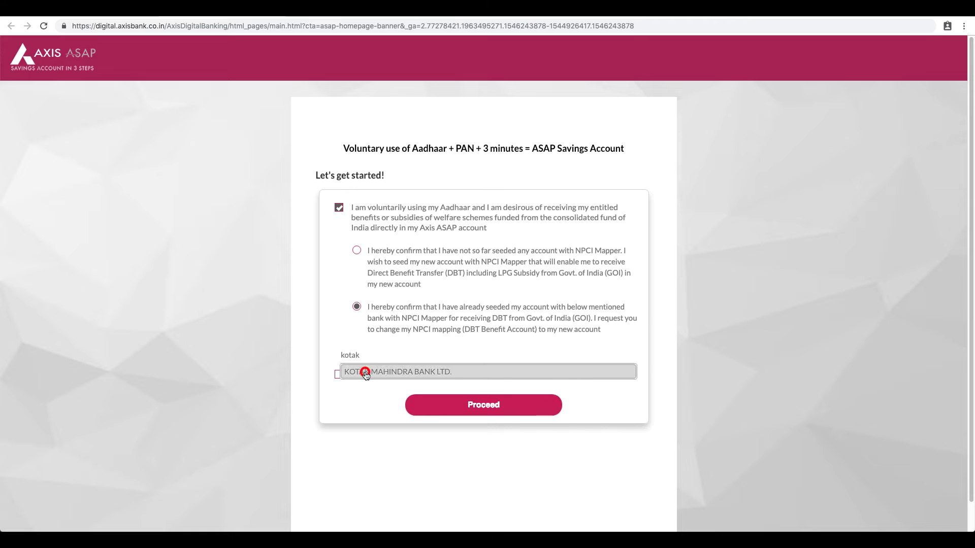
left_click(476, 408)
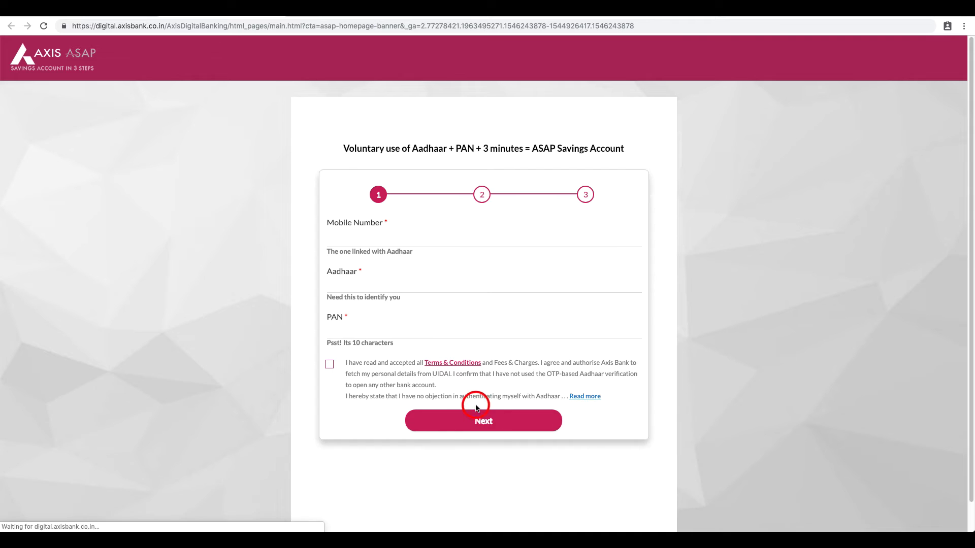
Enter the mobile number and the Aadhaar one-time password to fetch the Aadhaar details
left_click(391, 235)
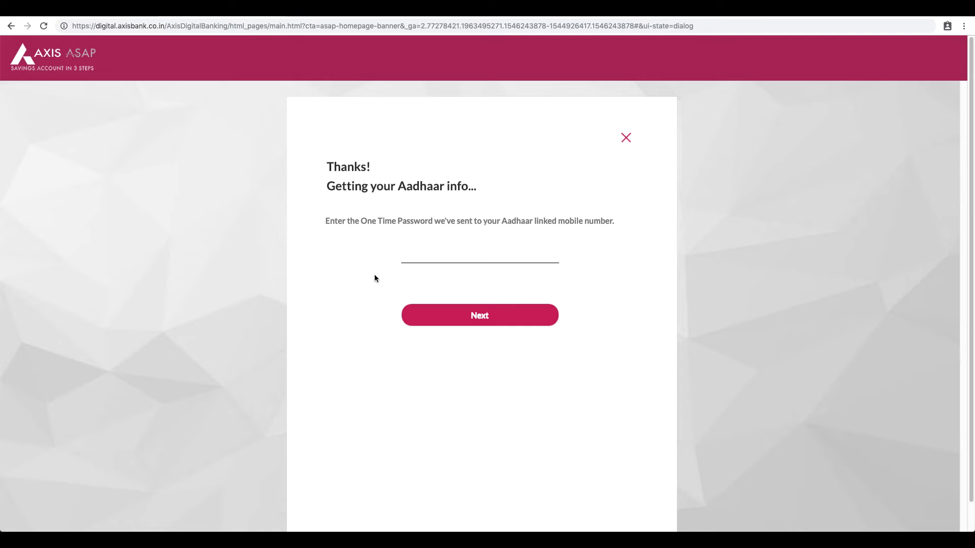
key("super+v")
left_click(482, 315)
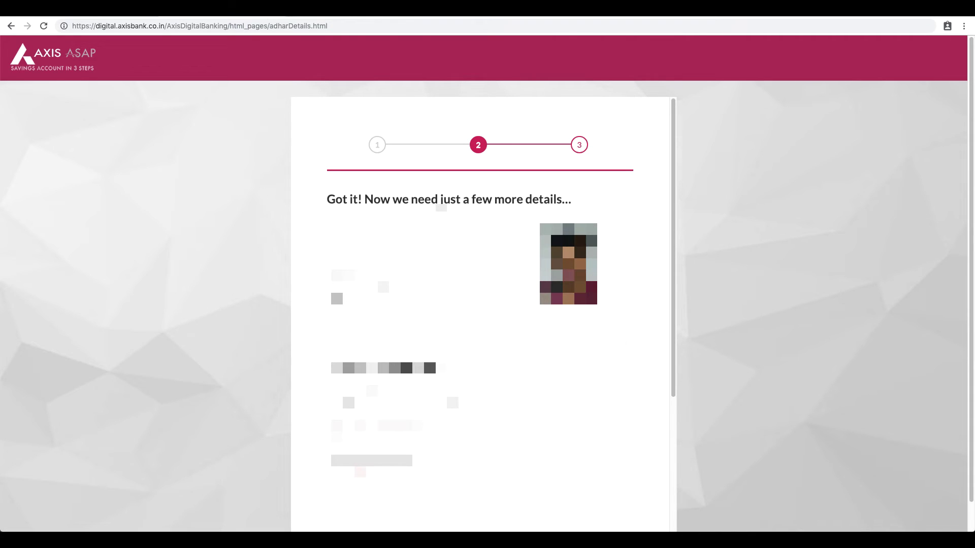
Choose the first option in the required step 2 dropdown and finish the details form
left_click(125, 310)
scroll(221, 322, "down", 1)
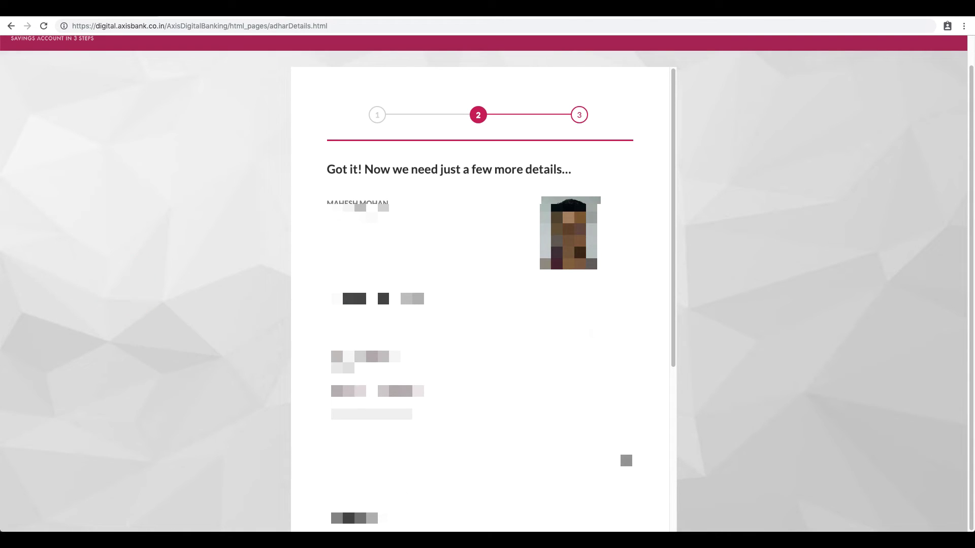
left_click(511, 310)
left_click(510, 310)
scroll(483, 284, "down", 10)
scroll(483, 284, "up", 5)
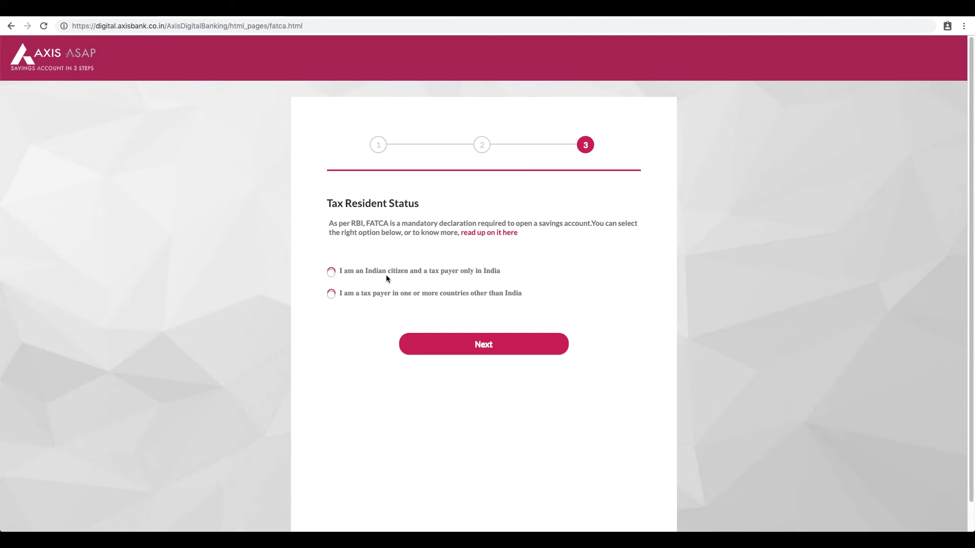
Select 'I am an Indian citizen and a tax payer only in India' and continue to Review Details
left_click(330, 273)
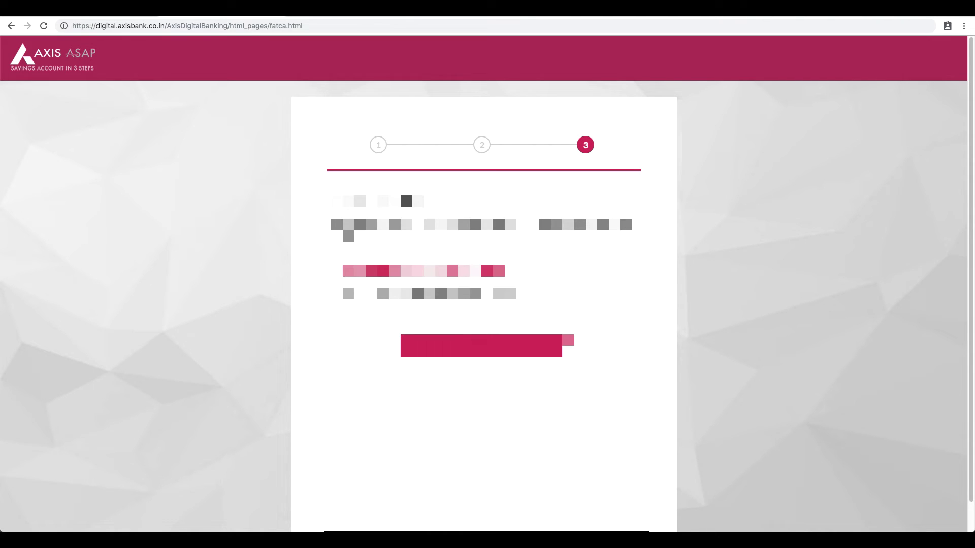
left_click(480, 338)
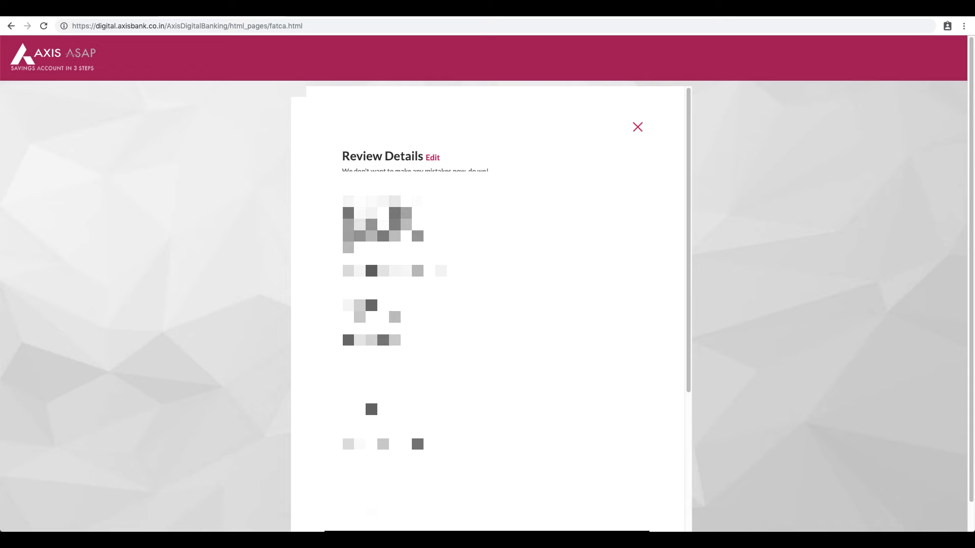
Paste the six-digit final confirmation OTP and submit it to open the account
left_click(440, 244)
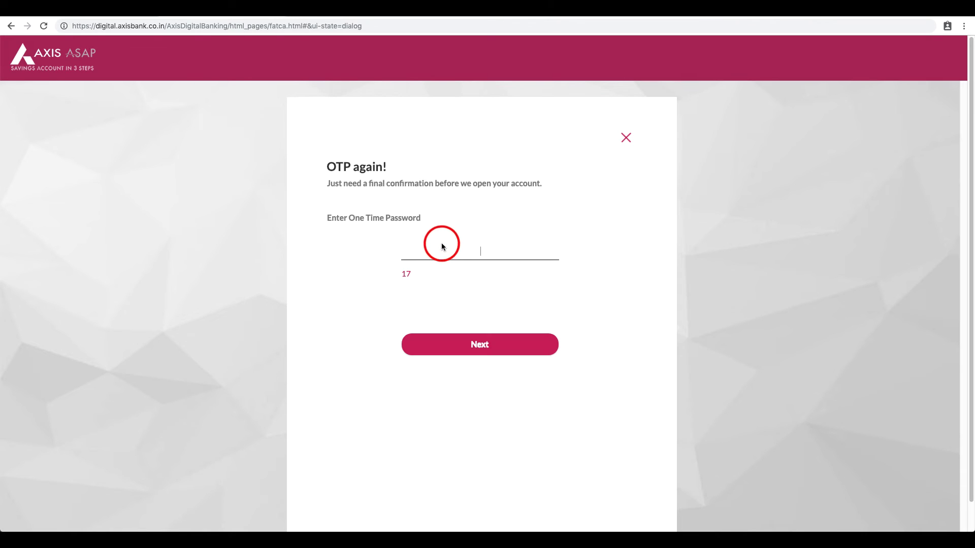
key("ctrl+v")
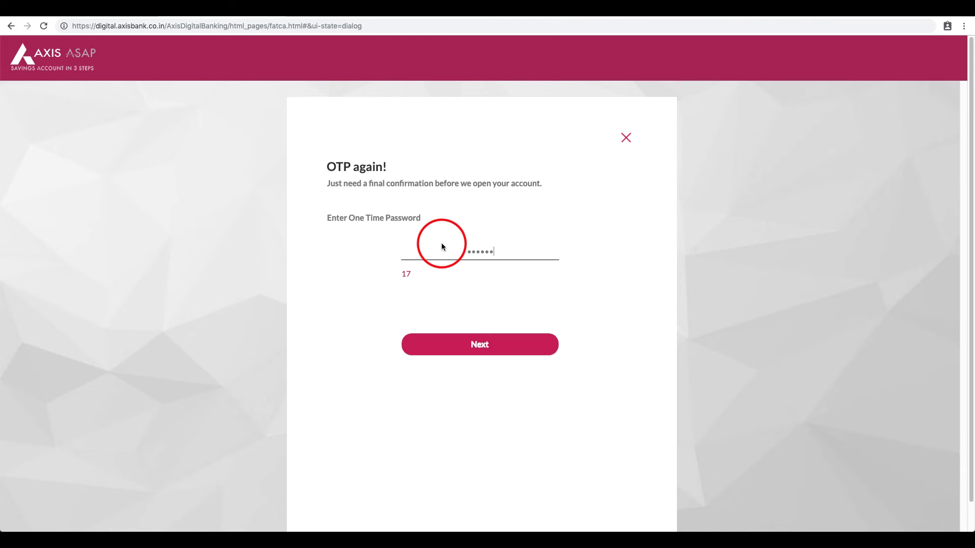
left_click(517, 353)
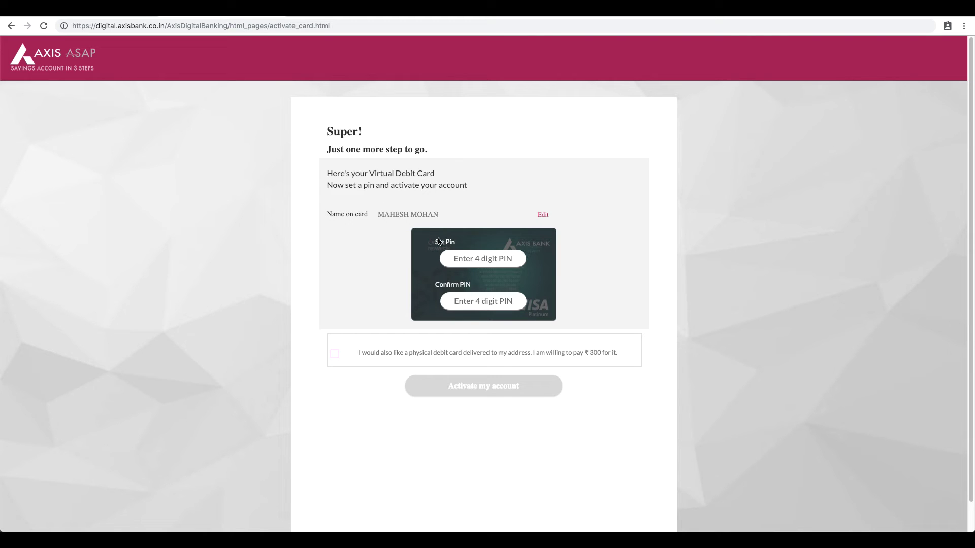
Enter the 4-digit debit card PIN in Set Pin and Confirm PIN, then activate the account
left_click(466, 257)
left_click(462, 306)
type("12")
type("34")
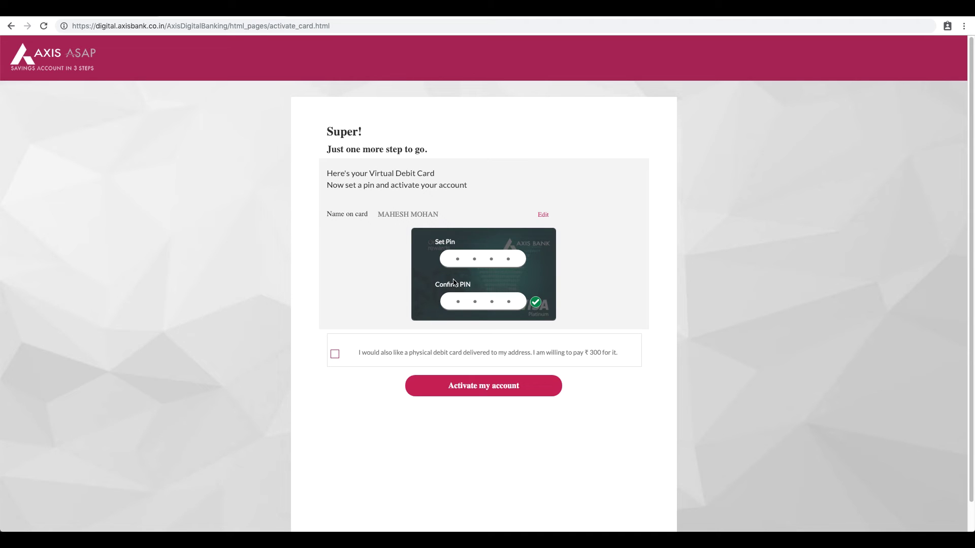
left_click(504, 391)
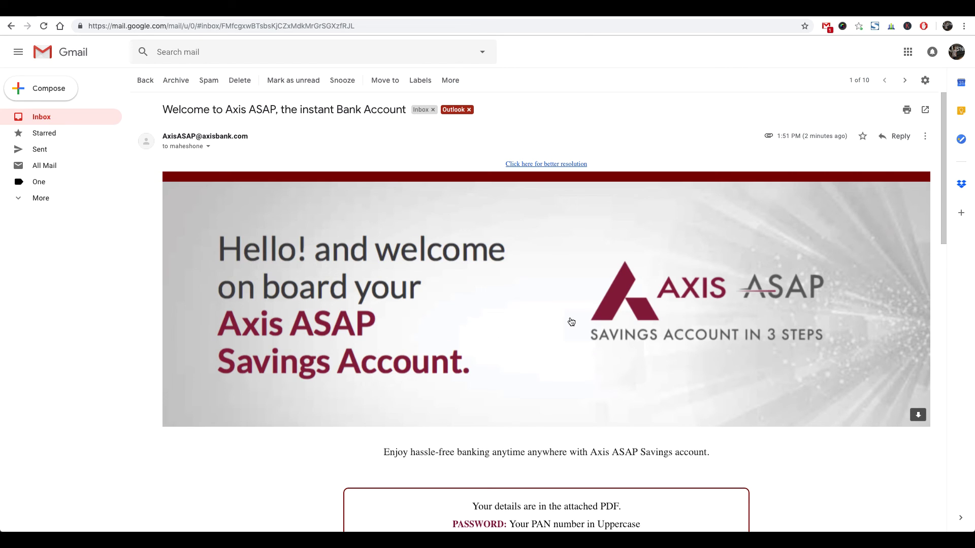
Scroll the 'Welcome to Axis ASAP' email and follow its Terms and Conditions link
scroll(580, 340, "down", 15)
left_click(573, 321)
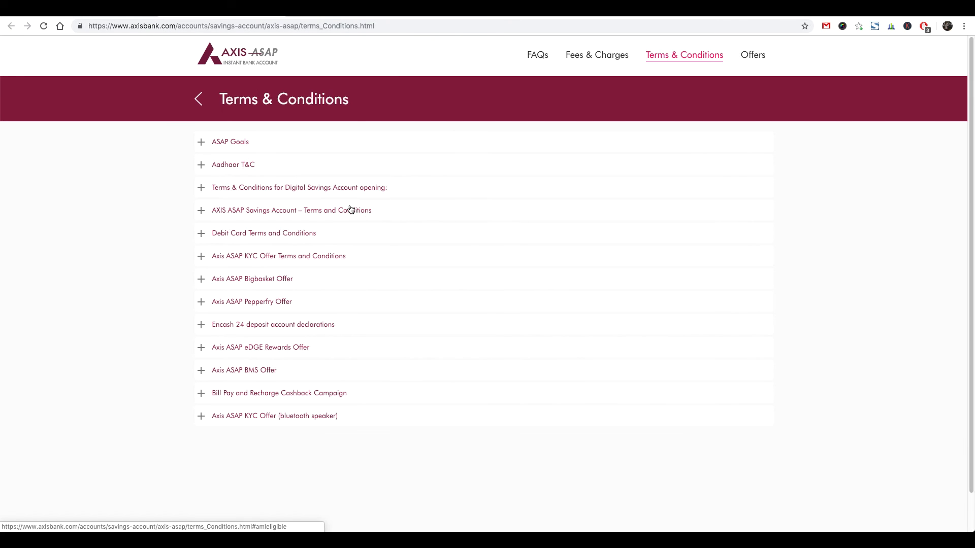
Expand the 'AXIS ASAP Savings Account – Terms and Conditions' section, then follow the email's Fees and Charges link
left_click(321, 213)
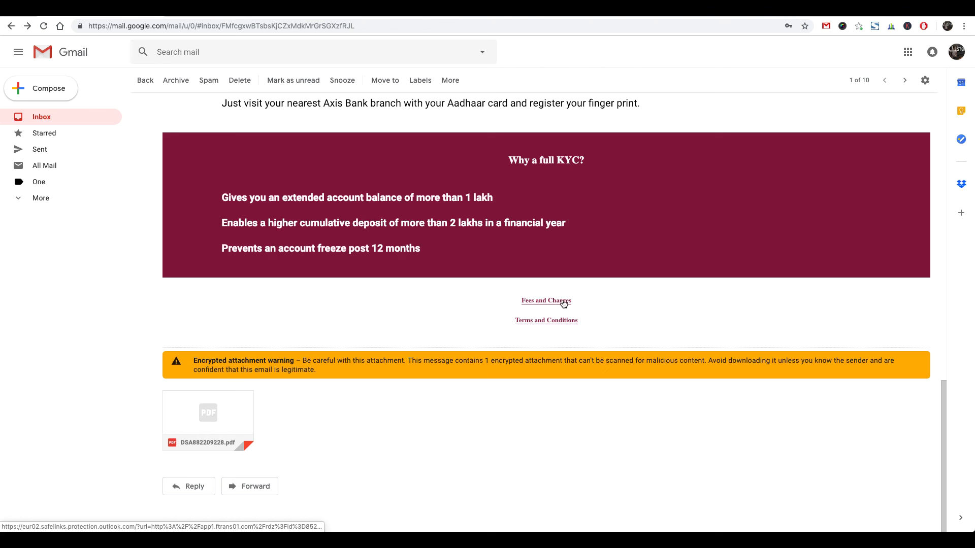
left_click(562, 300)
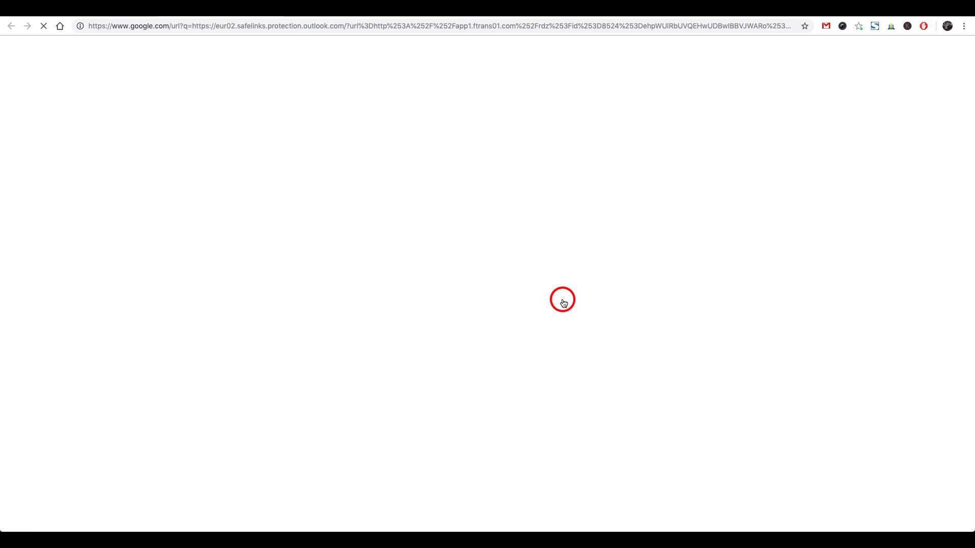
Scroll through the ASAP Savings Account basic service, transaction and transaction-failure fee tables
scroll(681, 317, "down", 1)
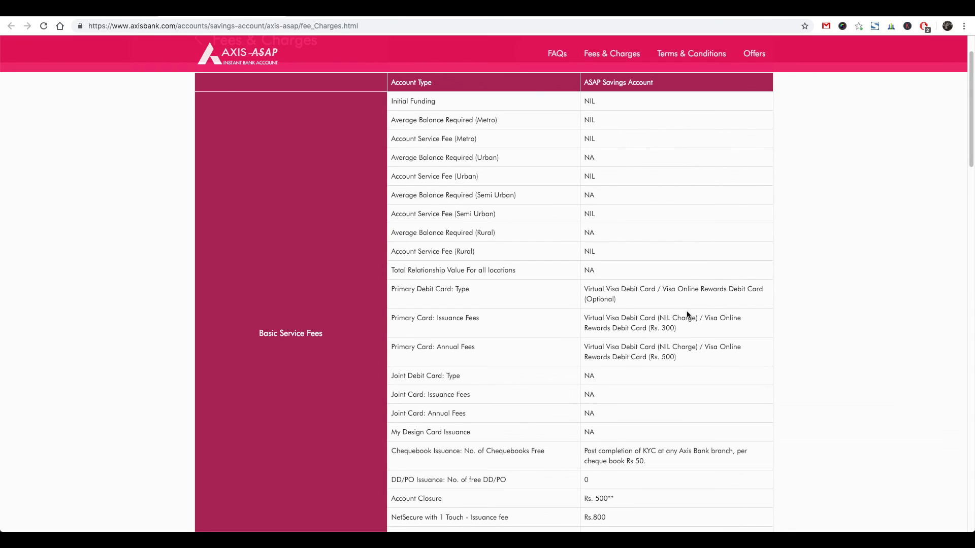
scroll(768, 314, "down", 3)
scroll(767, 314, "down", 3)
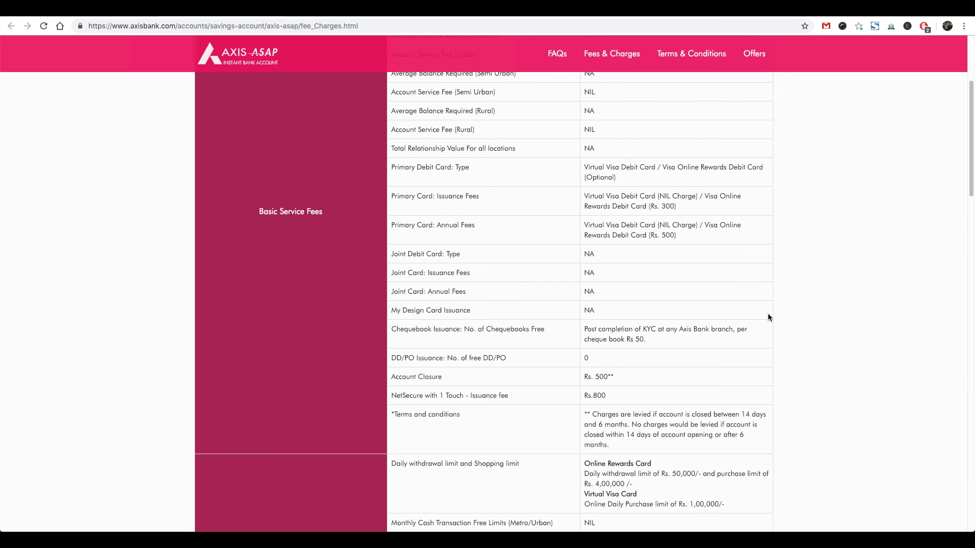
scroll(767, 314, "down", 3)
scroll(761, 330, "down", 3)
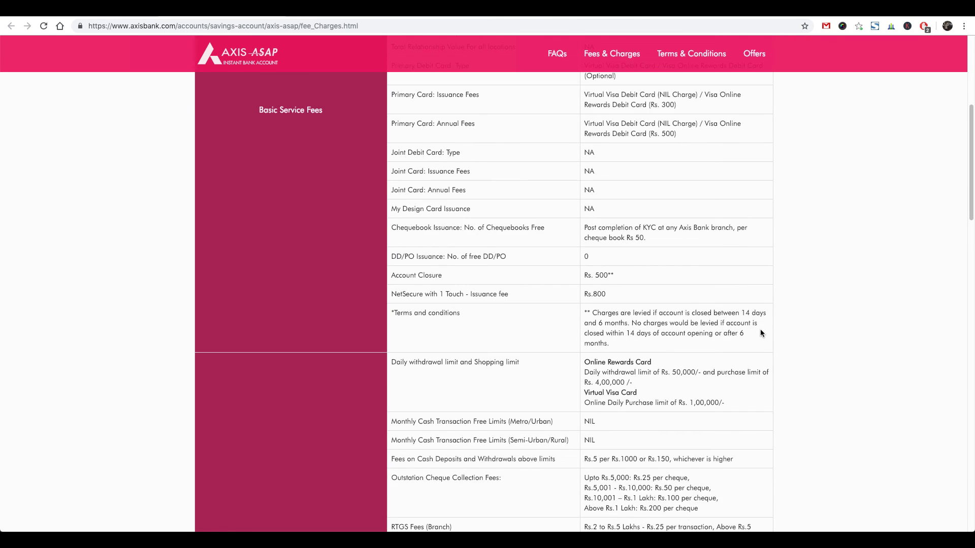
scroll(795, 336, "down", 1)
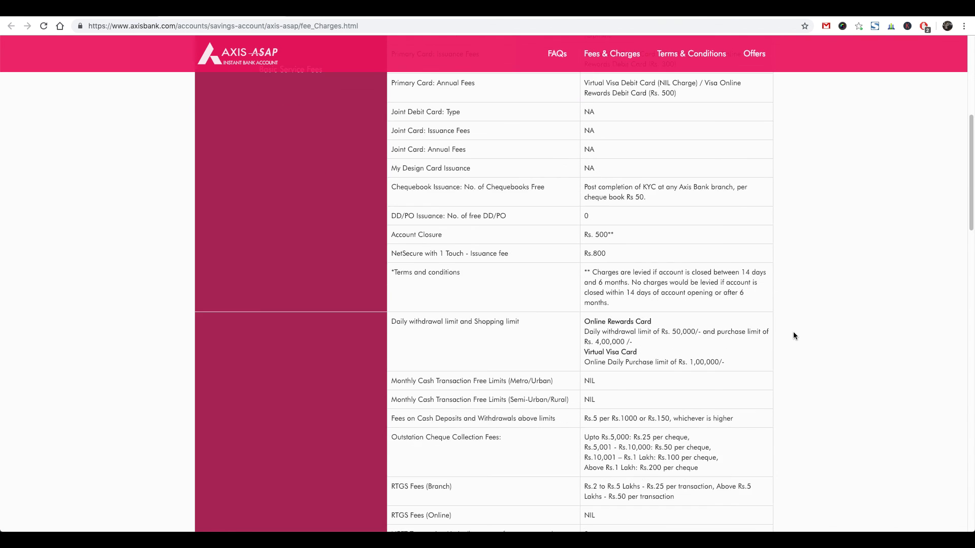
scroll(794, 336, "down", 4)
scroll(795, 335, "down", 5)
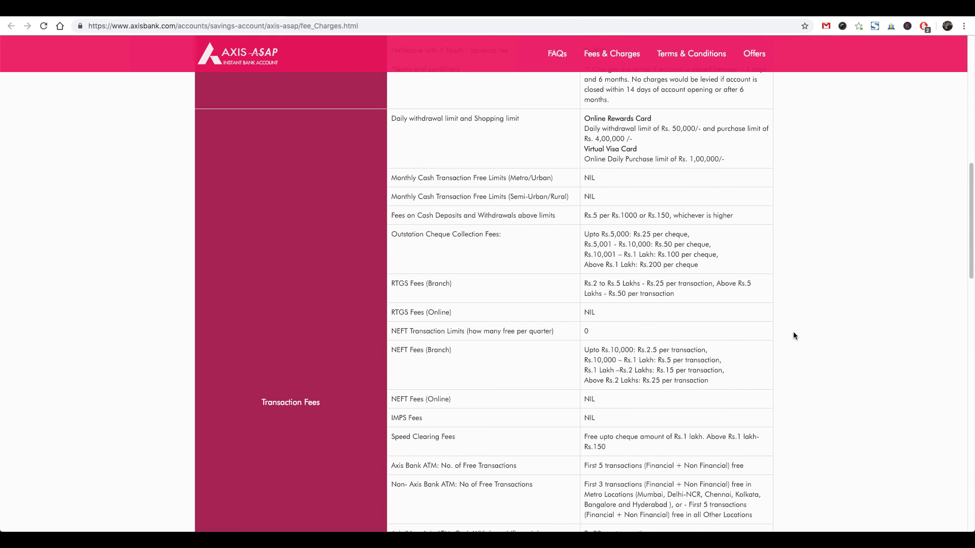
scroll(589, 346, "down", 4)
scroll(681, 401, "down", 6)
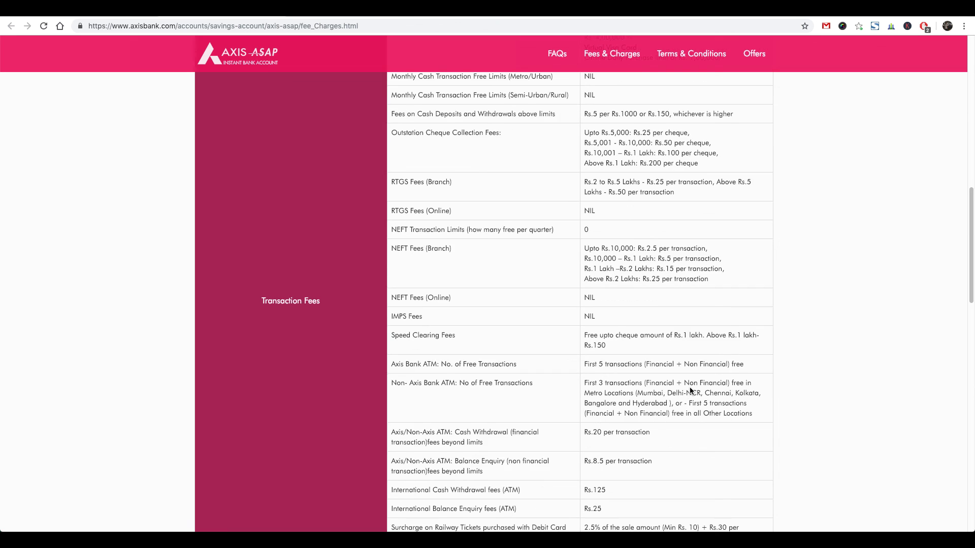
scroll(737, 390, "down", 16)
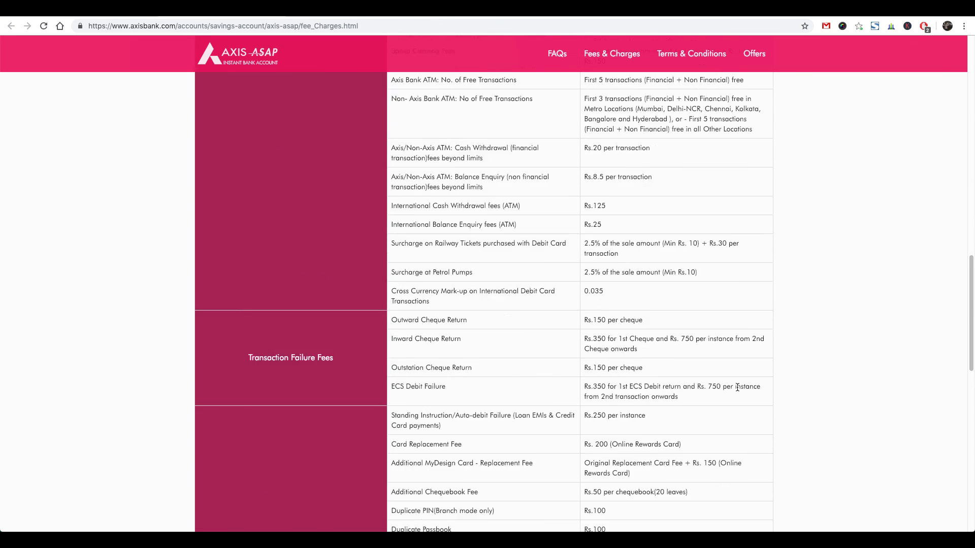